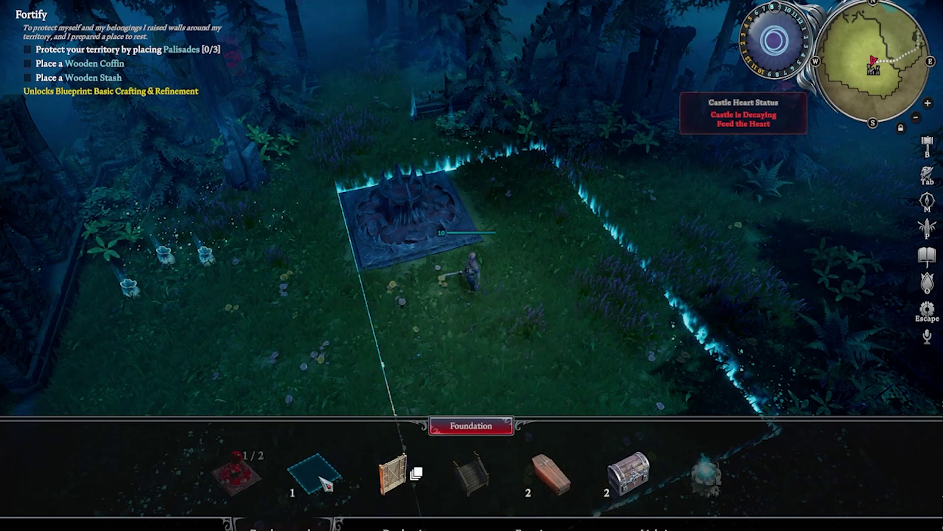
Step: Select the first palisade wall piece from the Palisades group for placement
click(414, 479)
click(457, 472)
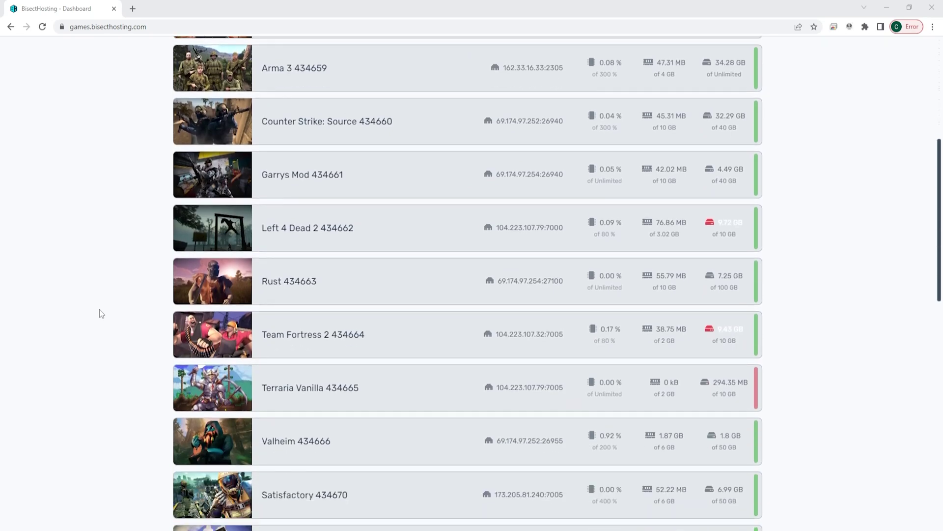
scroll(99, 310, down, 3)
scroll(104, 314, down, 1)
scroll(104, 314, down, 3)
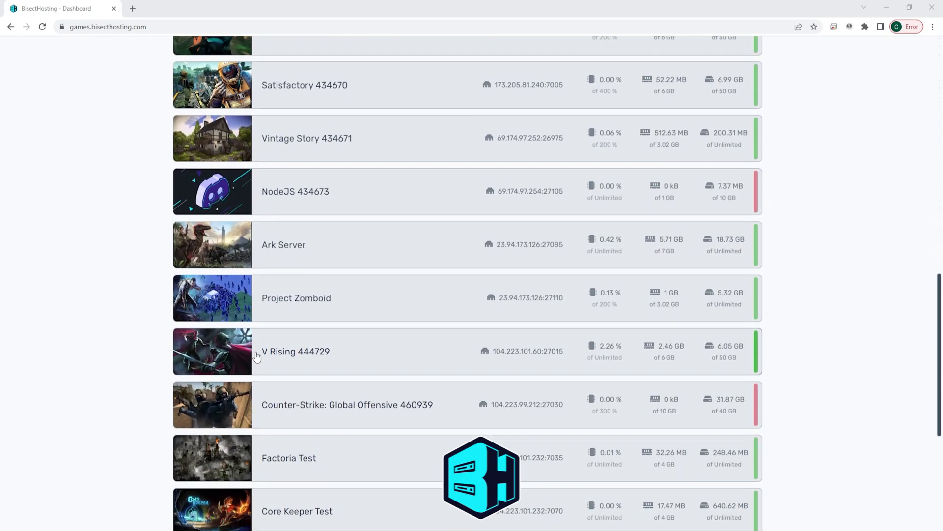
Step: Open the V Rising 444729 console and stop the server
click(318, 350)
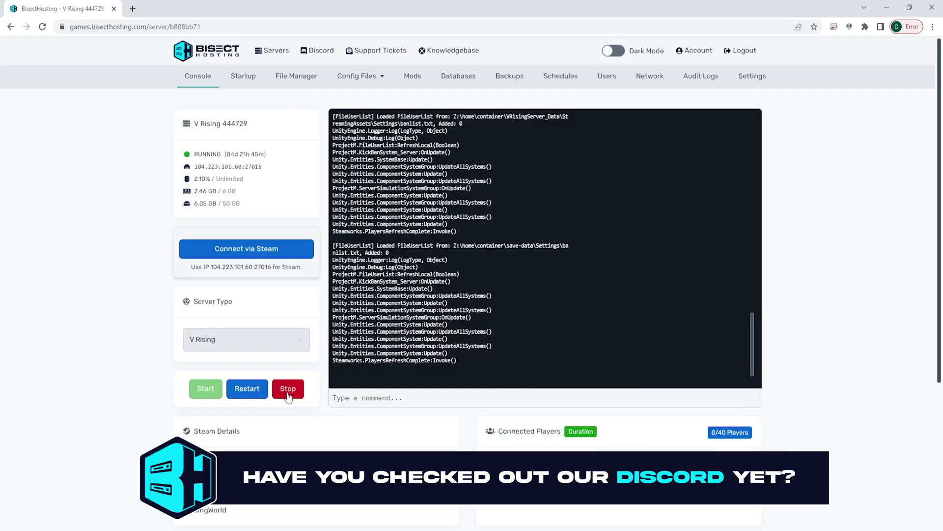
click(288, 389)
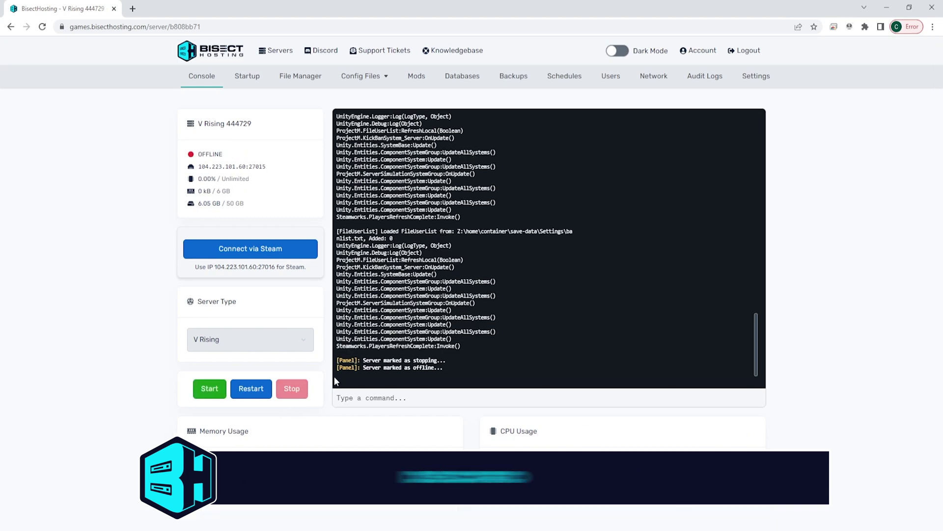
Step: From Settings, reinstall the server with 'Delete current files and reinstall (Fresh Install)'
click(759, 79)
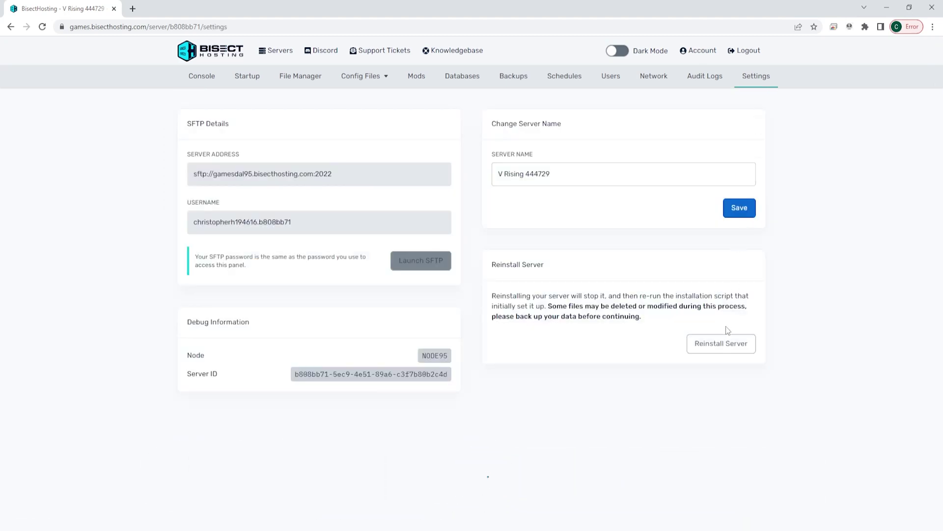
click(721, 344)
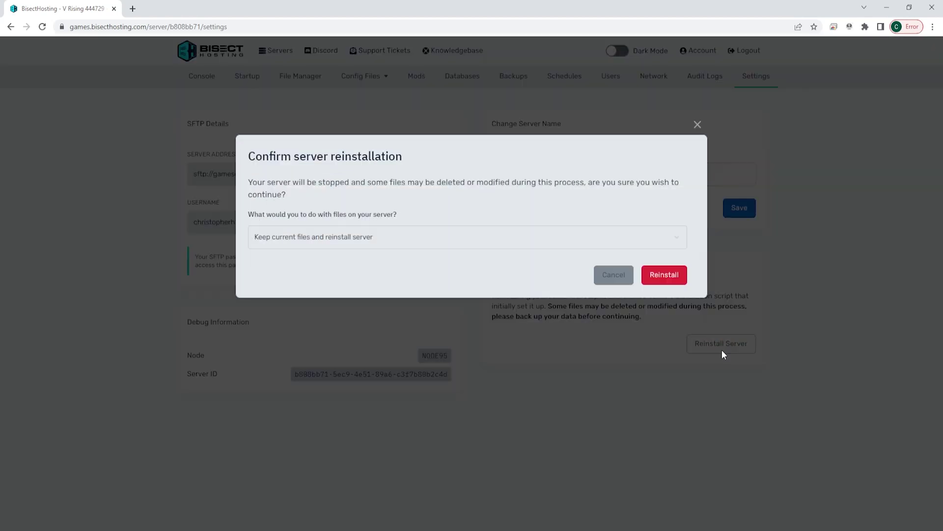
click(271, 239)
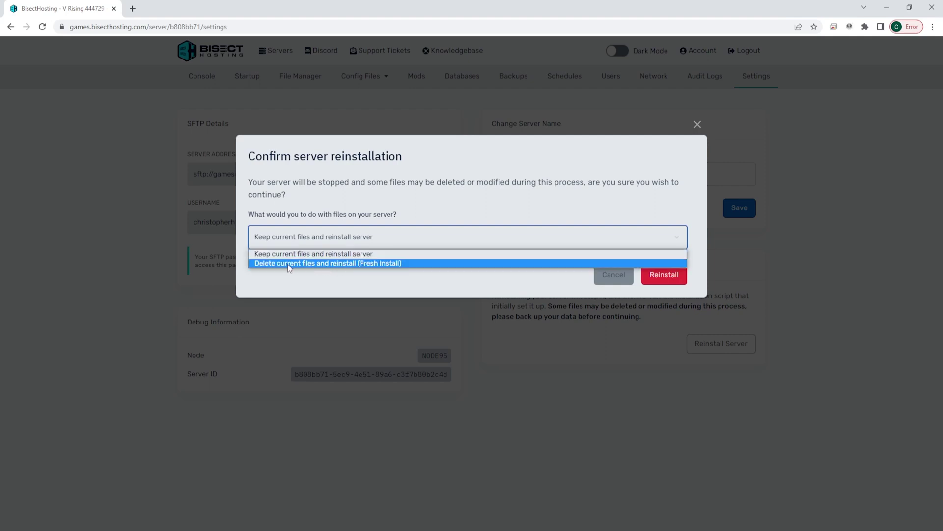
click(330, 263)
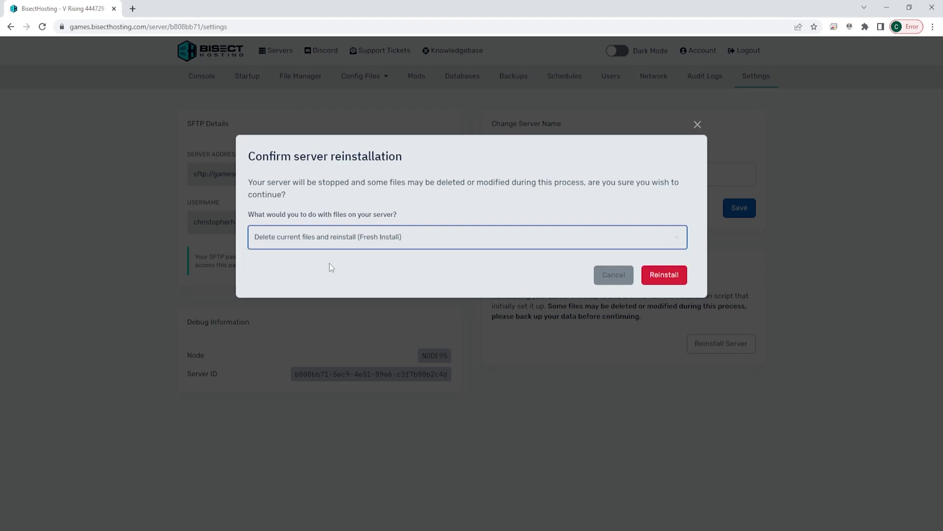
click(664, 275)
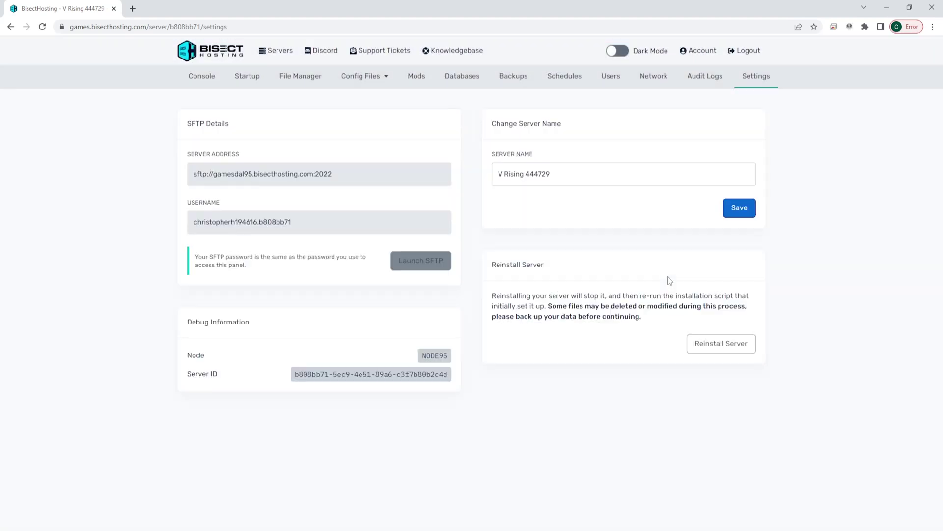
Step: Switch to the Console tab to see the reinstalled server offline
click(208, 78)
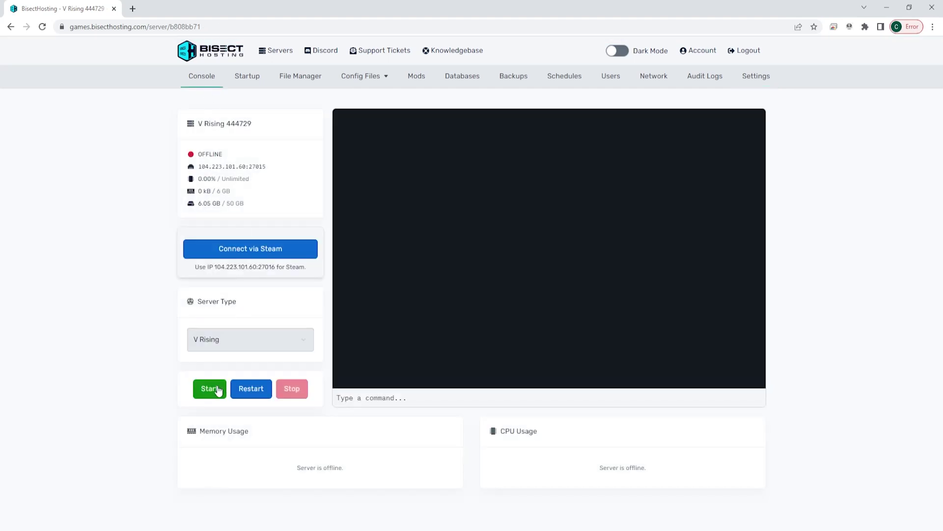